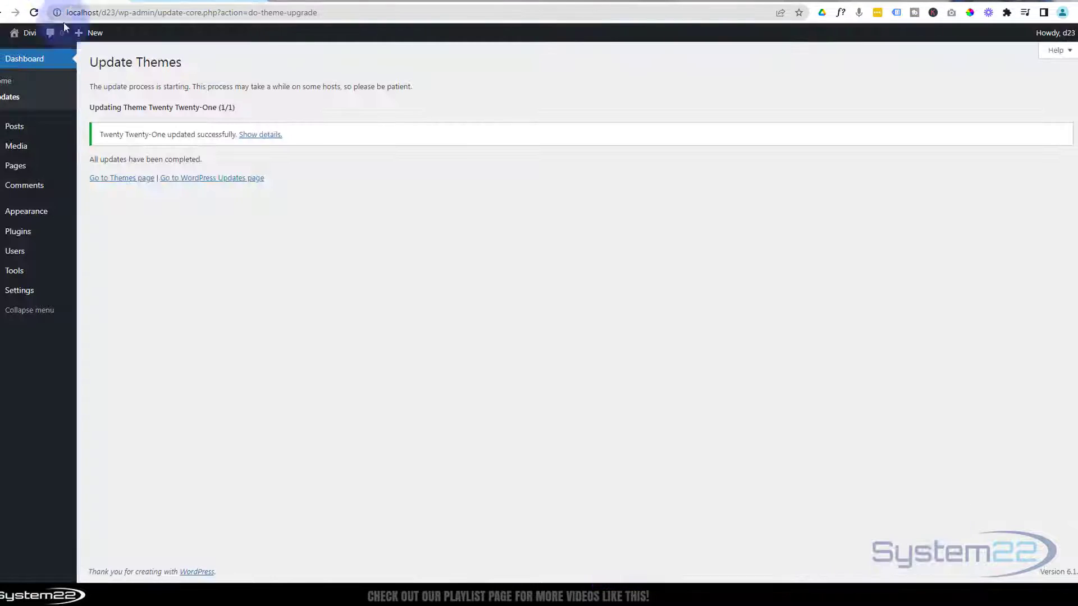
# - Visit the Divi site's front end from the WordPress dashboard
pyautogui.moveTo(25, 34)
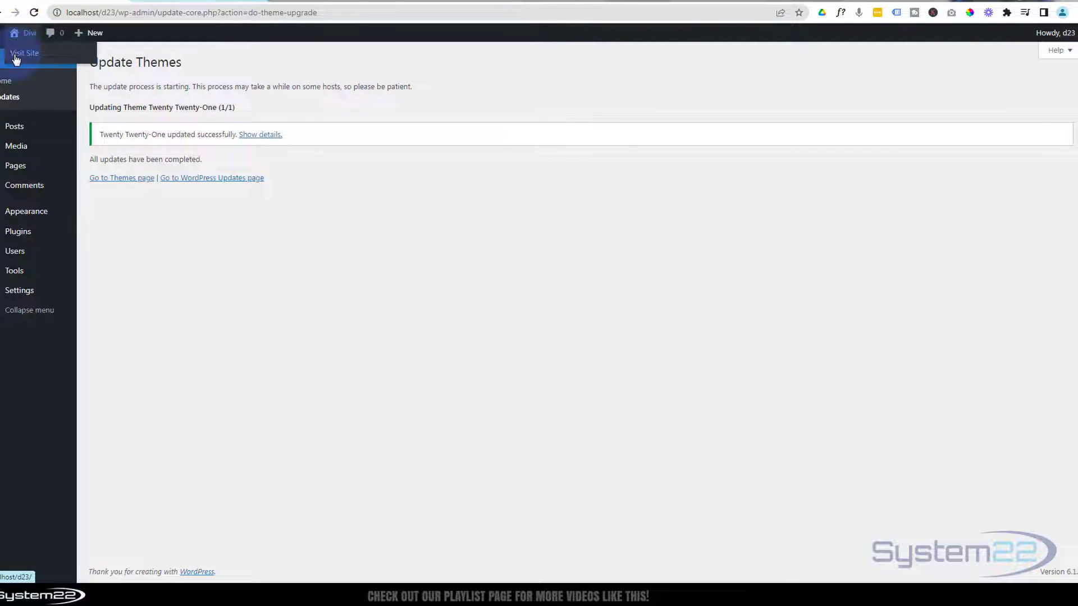
pyautogui.click(17, 54)
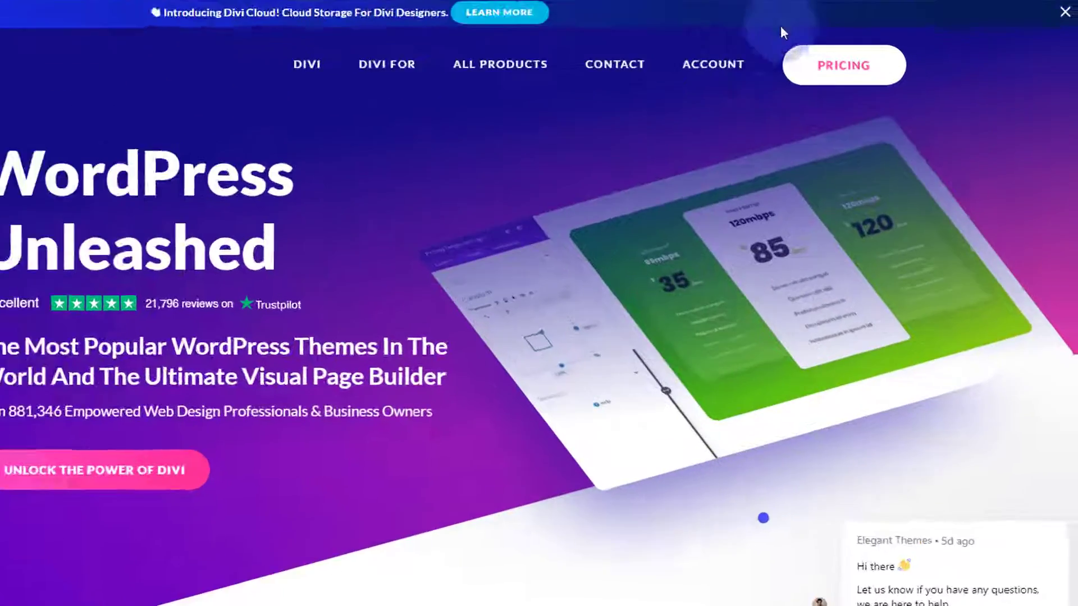
# - Download the Divi theme from the product downloads in the Elegant Themes members area
pyautogui.moveTo(829, 74)
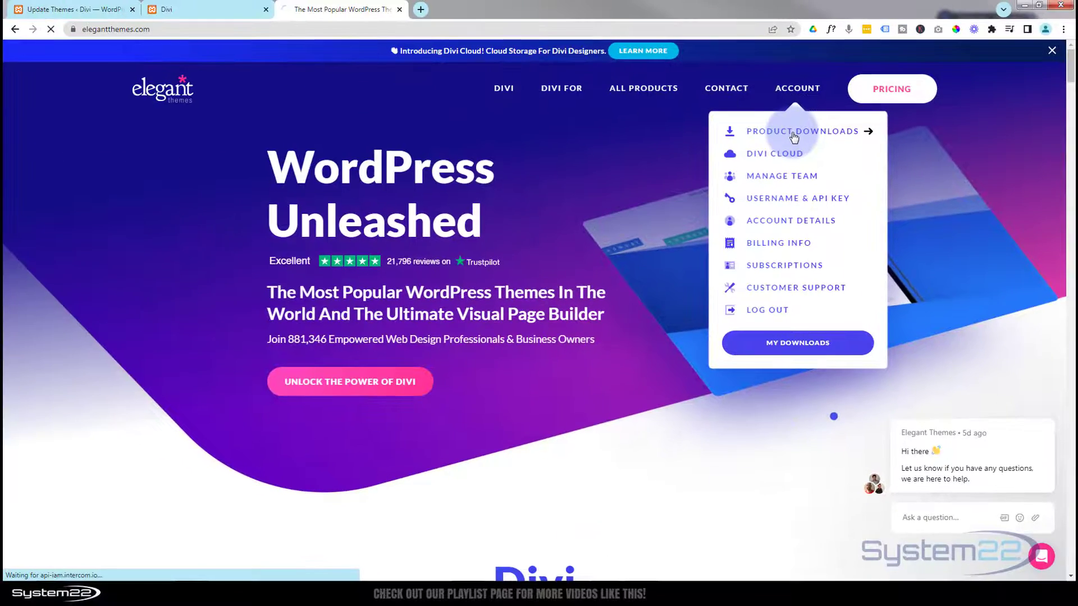
pyautogui.click(793, 137)
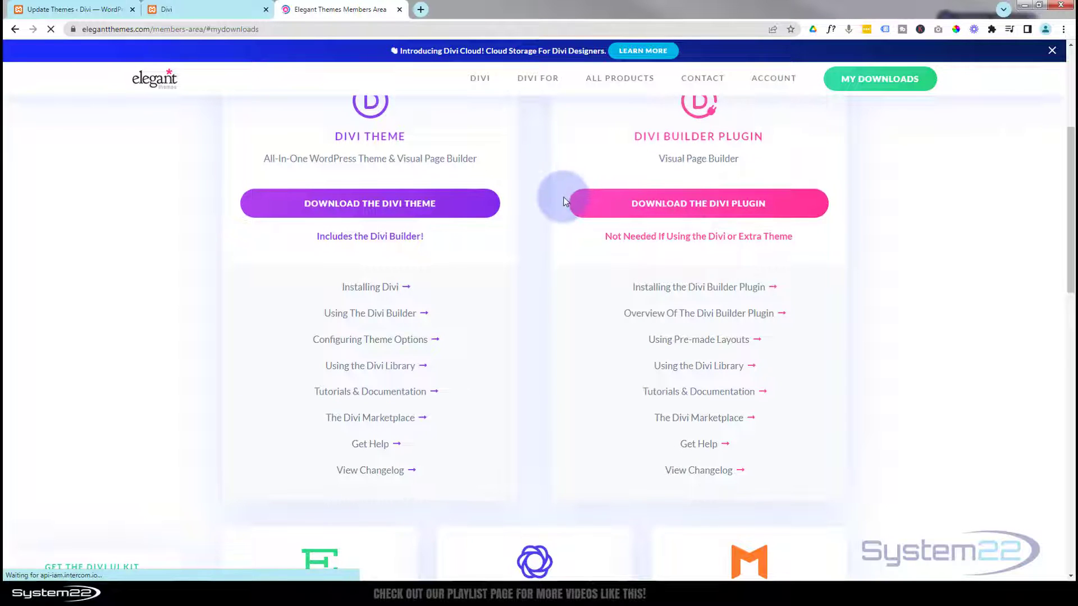
pyautogui.scroll(-2, 566, 201)
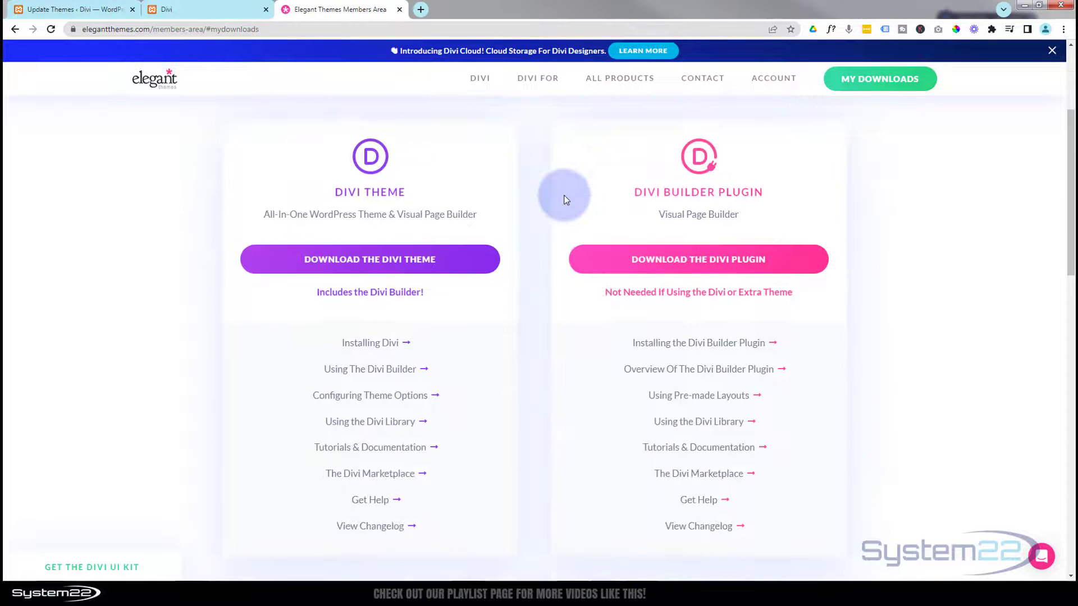
pyautogui.click(399, 263)
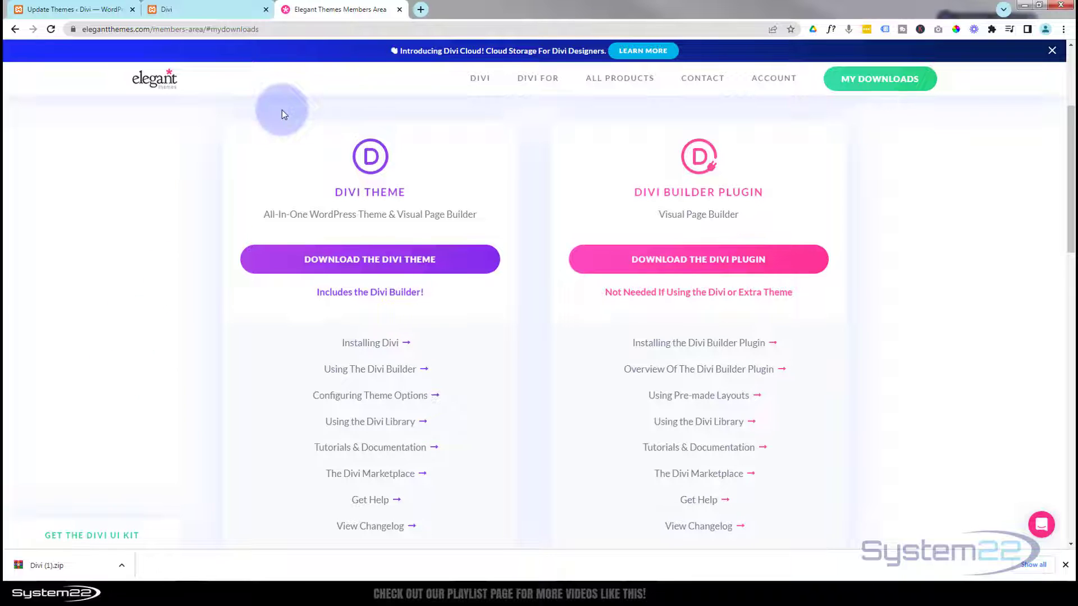
# - Return to the WordPress dashboard and bring up the upload form for adding a new theme
pyautogui.click(67, 11)
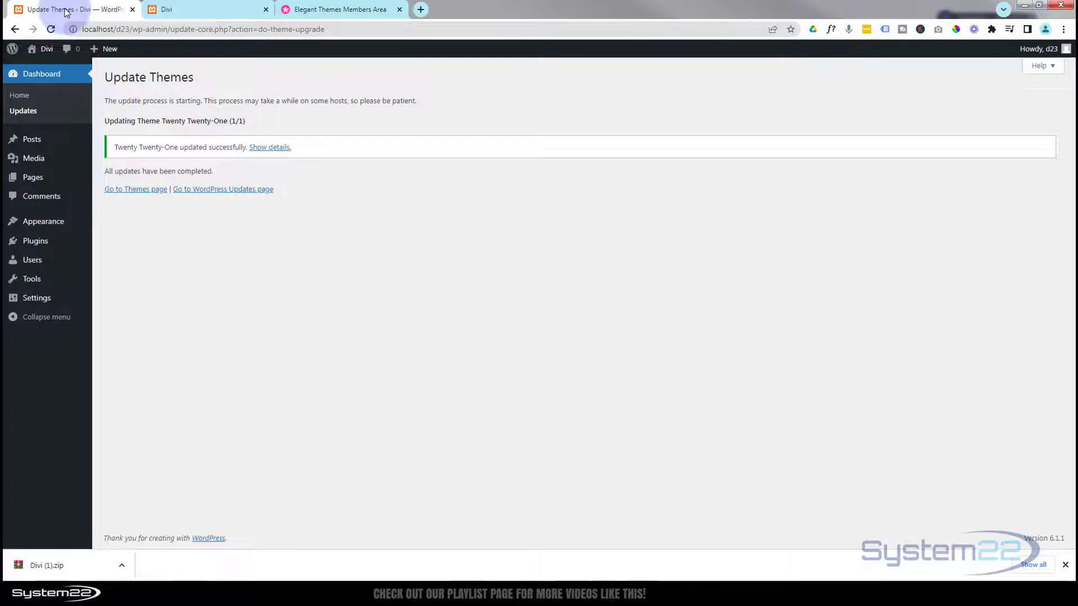
pyautogui.moveTo(43, 225)
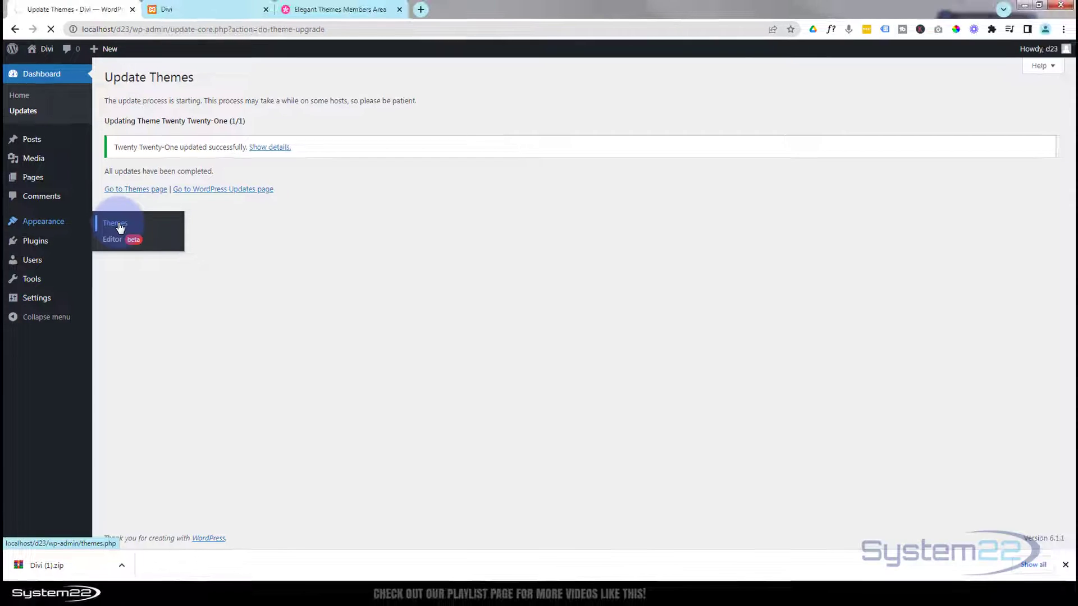
pyautogui.click(118, 224)
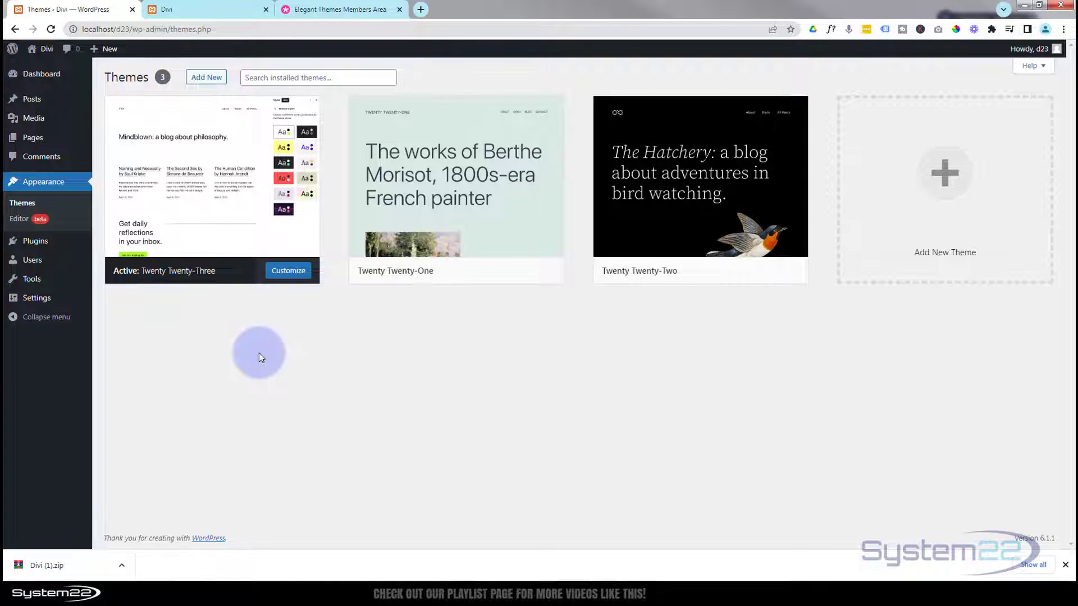
pyautogui.moveTo(213, 225)
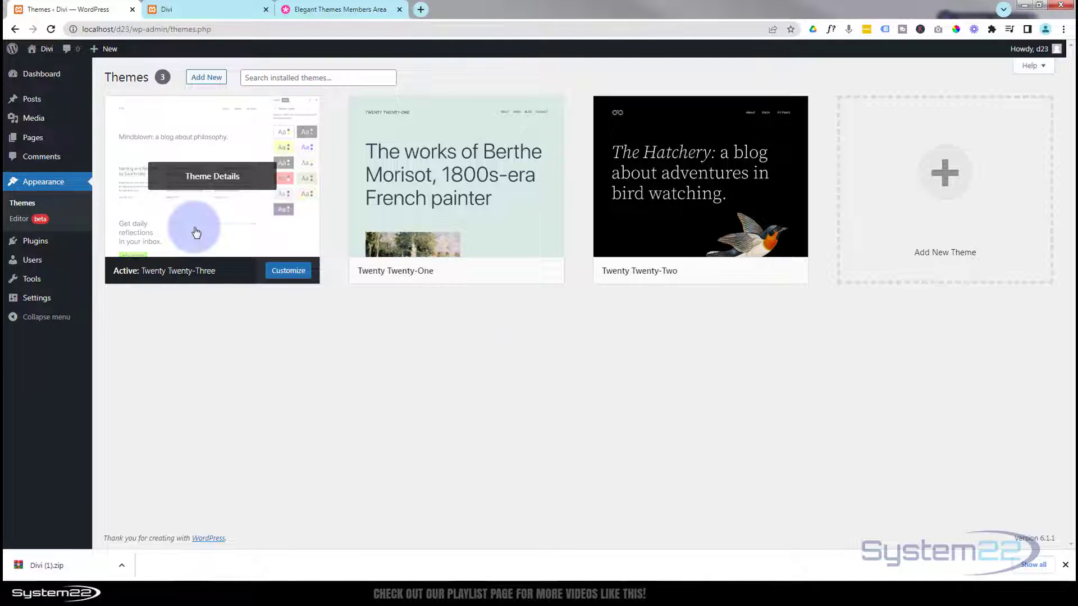
pyautogui.moveTo(499, 233)
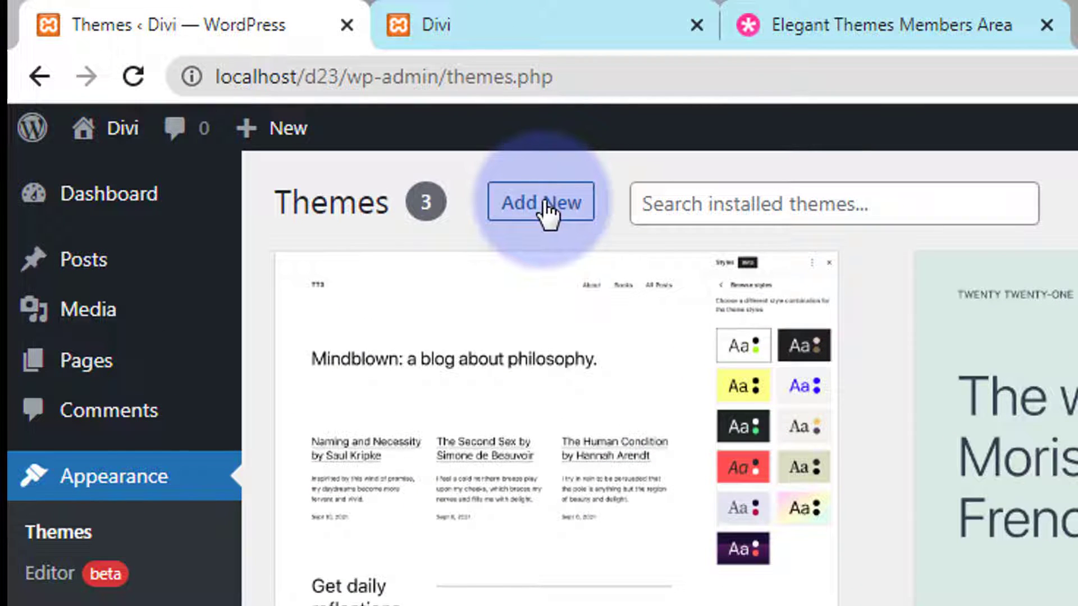
pyautogui.click(547, 215)
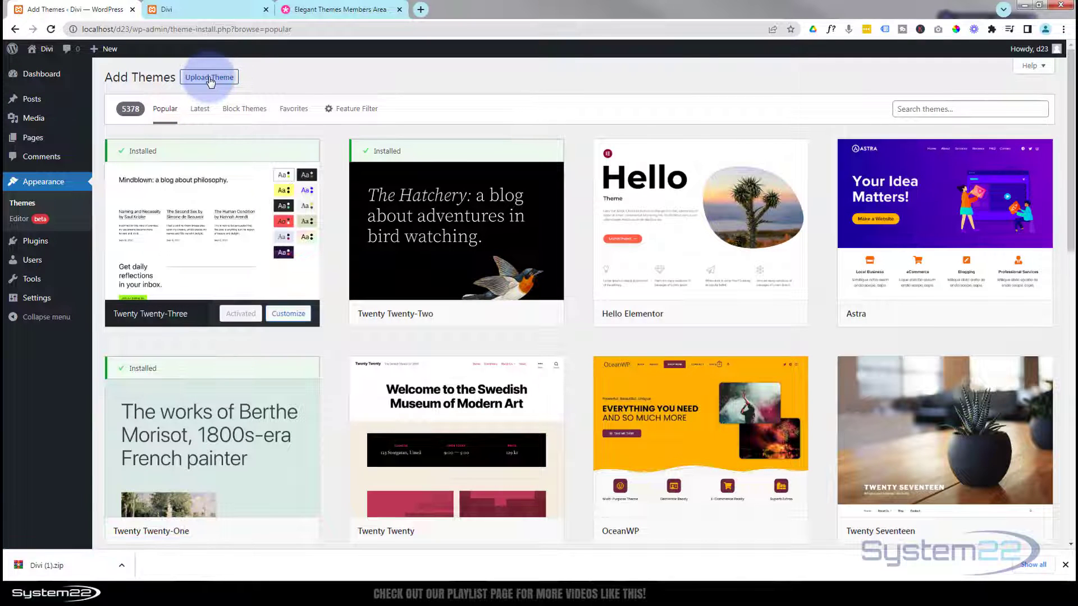
pyautogui.click(209, 78)
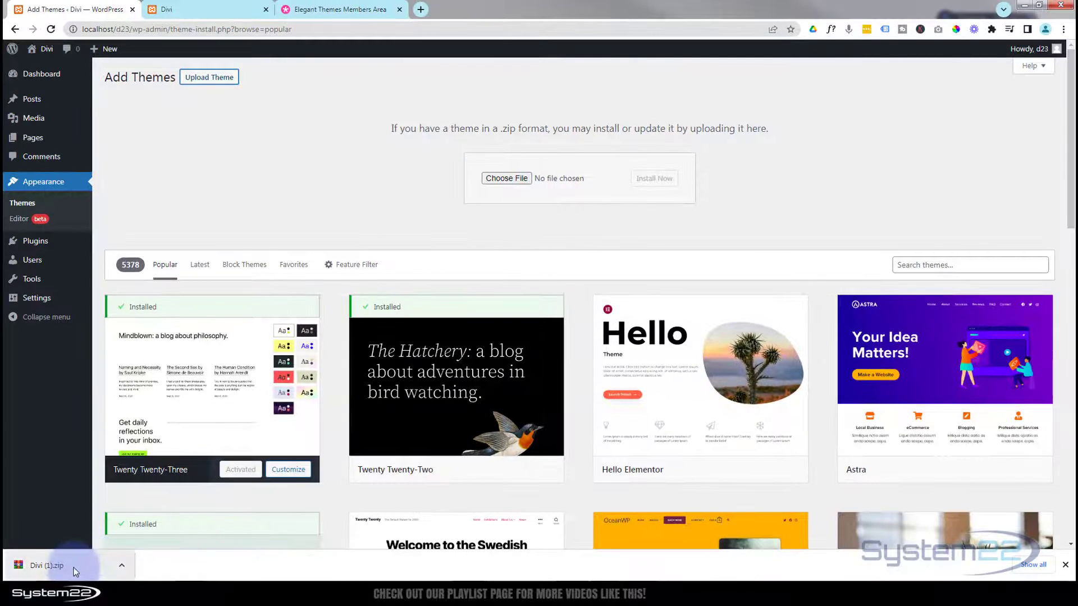
# - Install the theme from the downloaded Divi (1).zip file and activate it
pyautogui.moveTo(74, 570); pyautogui.dragTo(569, 178)
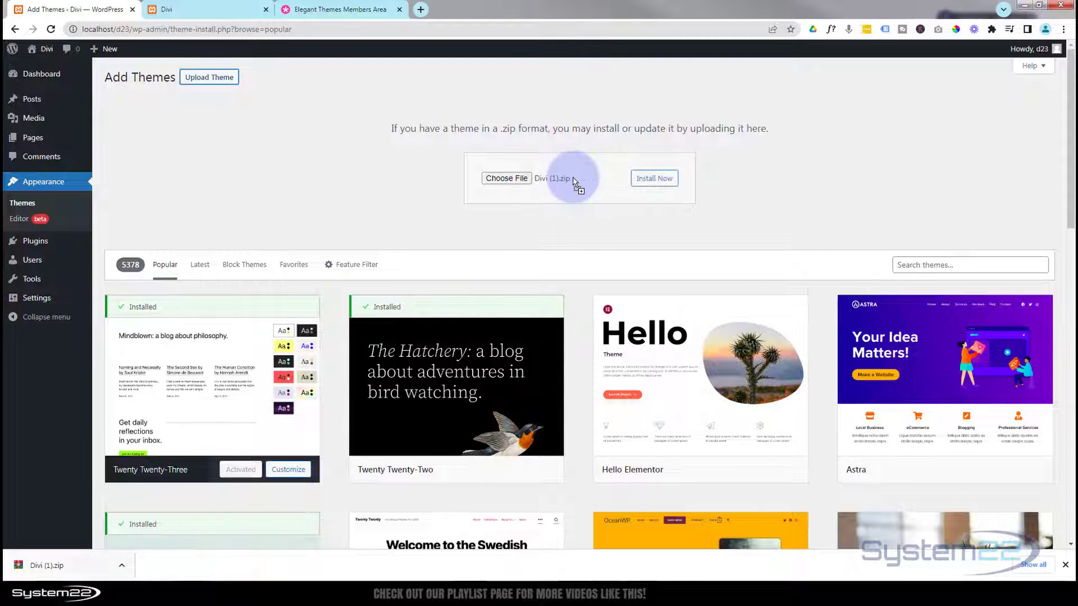
pyautogui.click(650, 181)
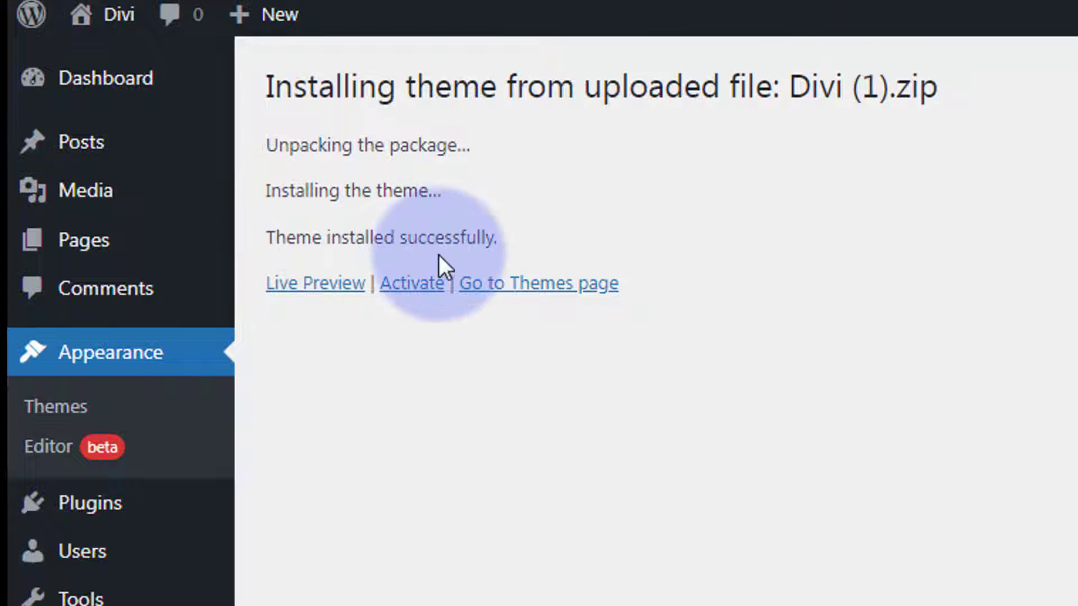
pyautogui.click(409, 288)
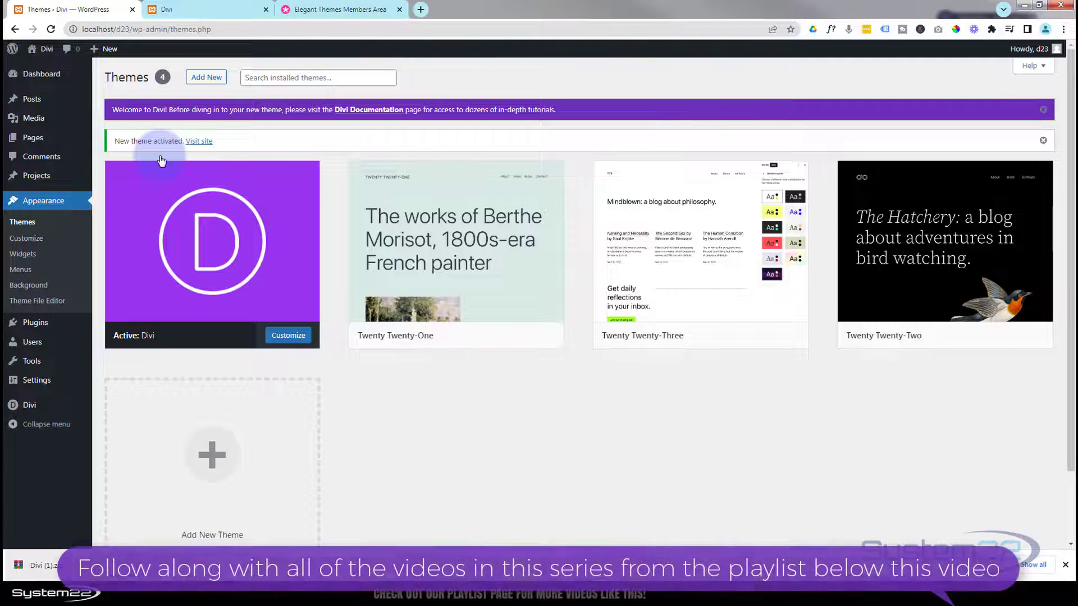
# - Delete the Twenty Twenty-One theme from the installed themes
pyautogui.moveTo(163, 298)
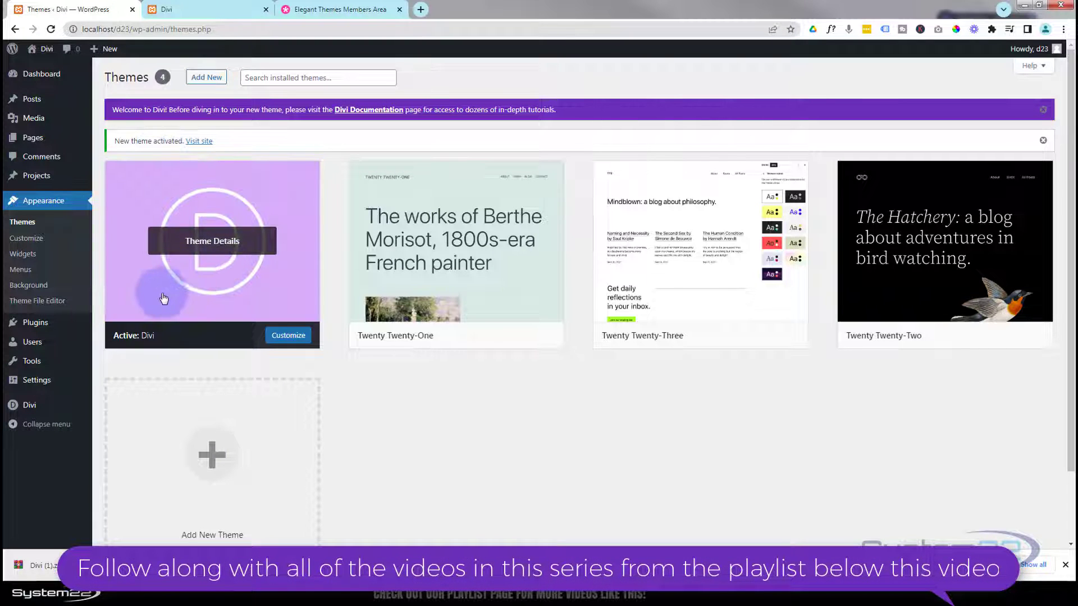
pyautogui.moveTo(536, 336)
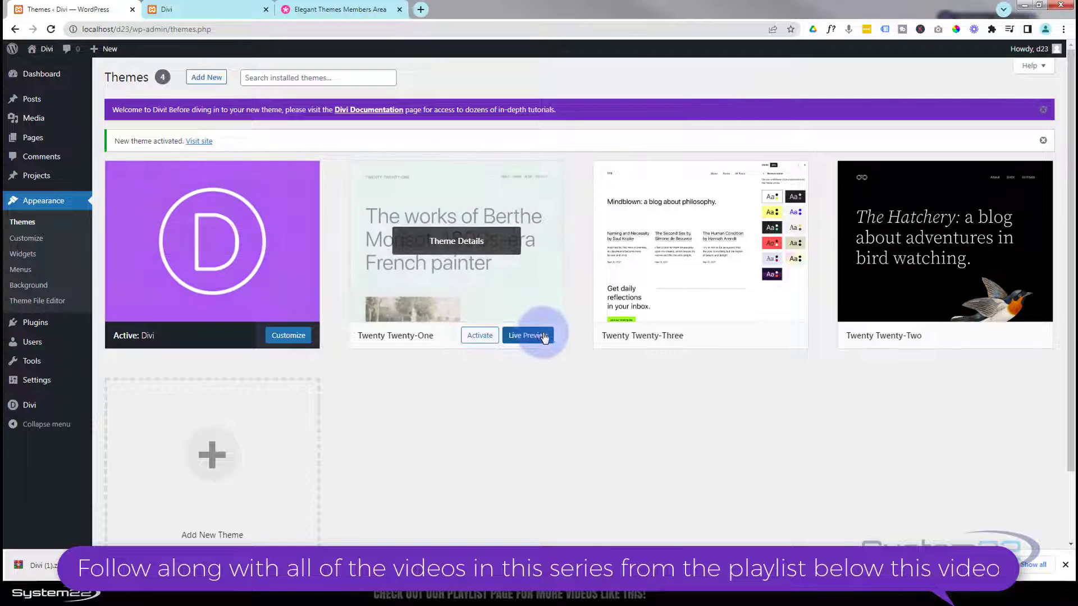
pyautogui.click(532, 305)
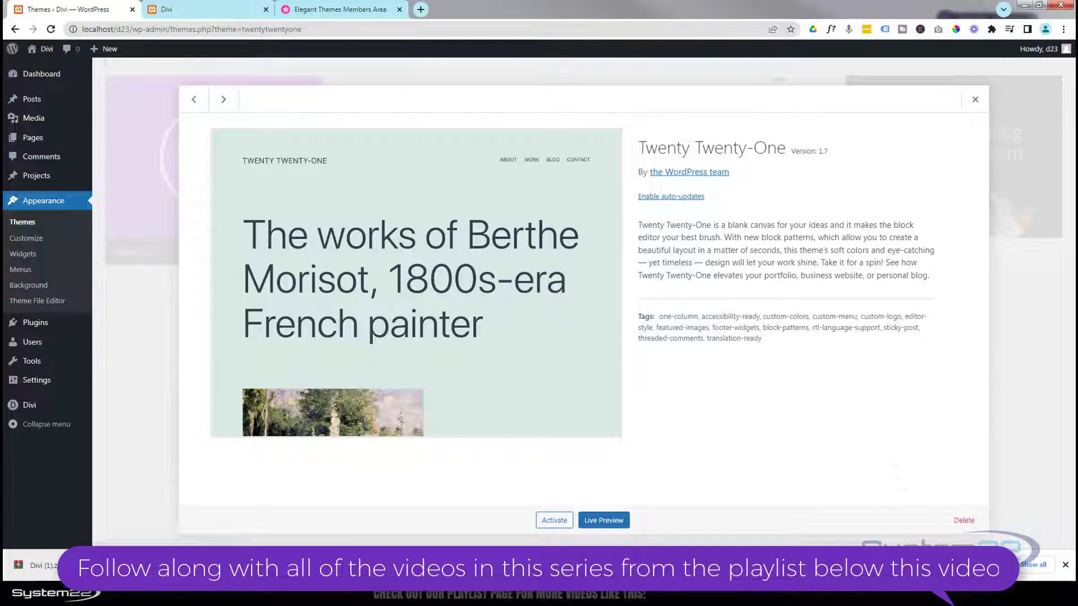
pyautogui.click(957, 518)
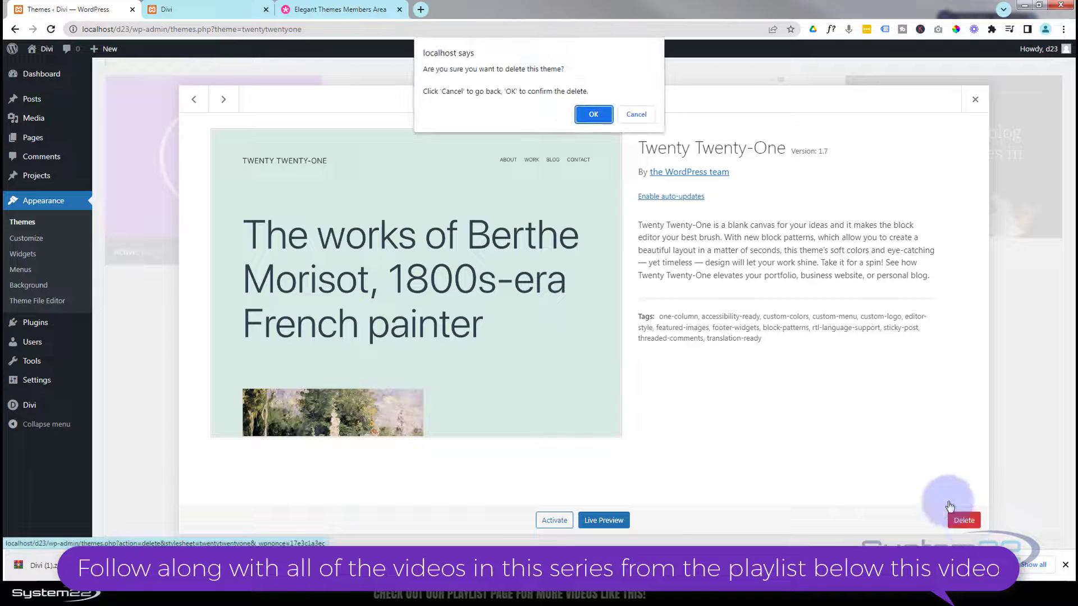
pyautogui.click(591, 120)
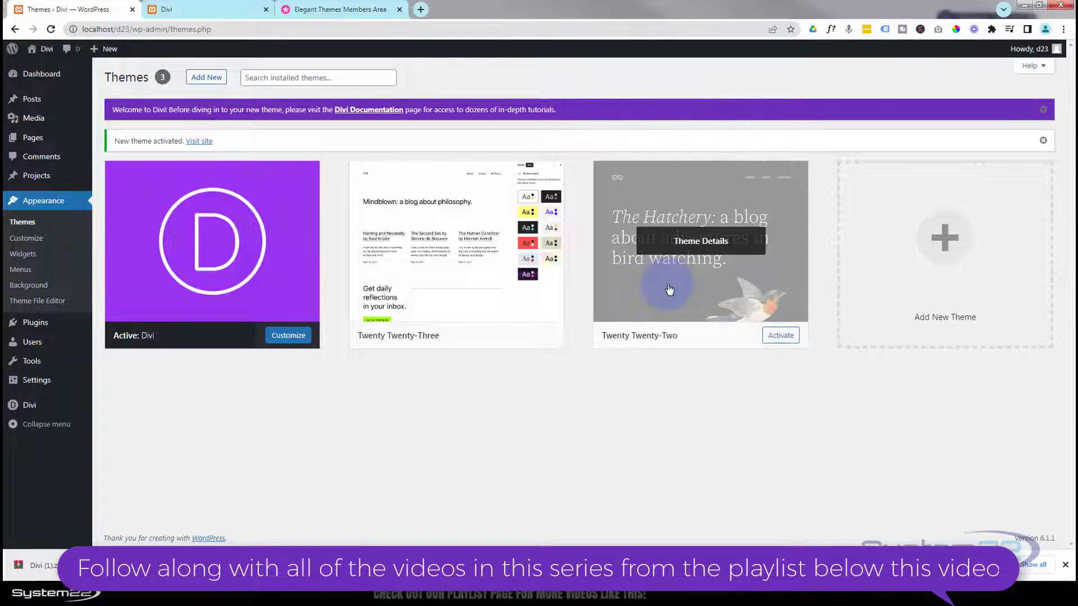
# - Delete the Twenty Twenty-Two theme from the installed themes
pyautogui.click(669, 290)
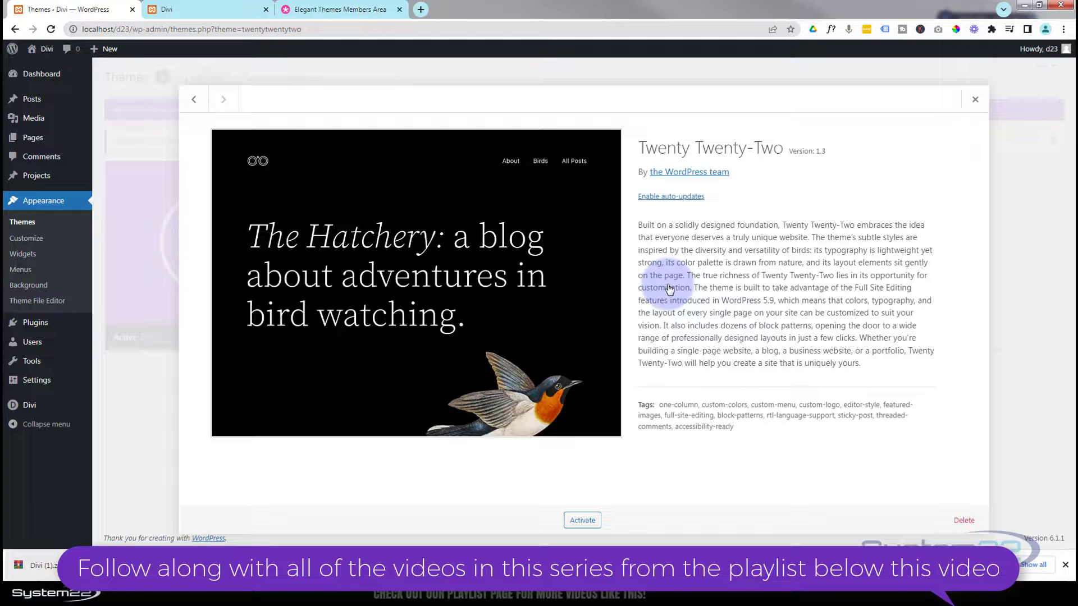
pyautogui.click(970, 525)
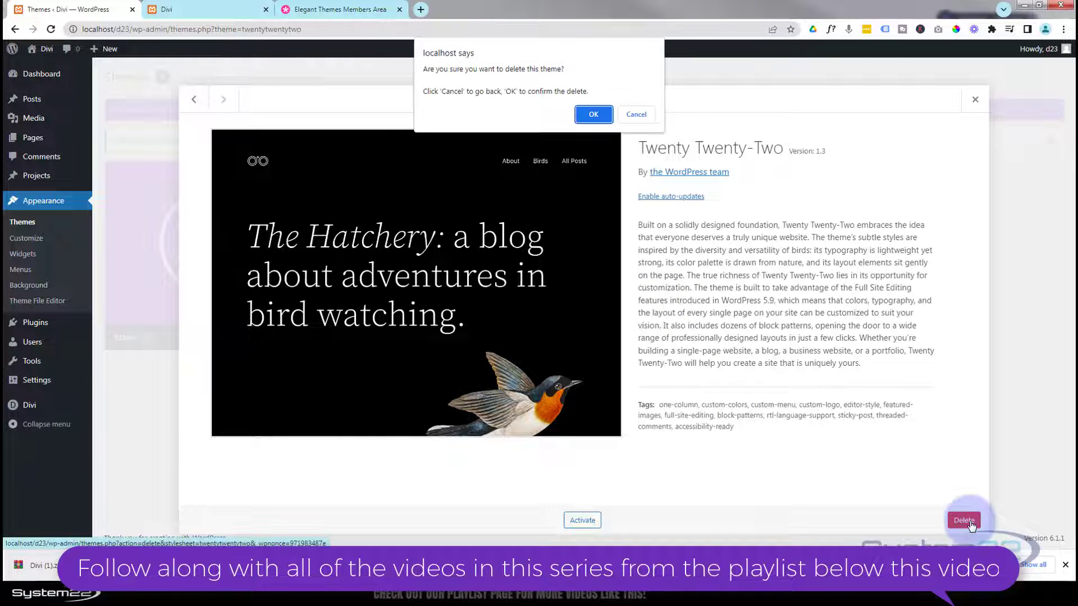
pyautogui.click(592, 115)
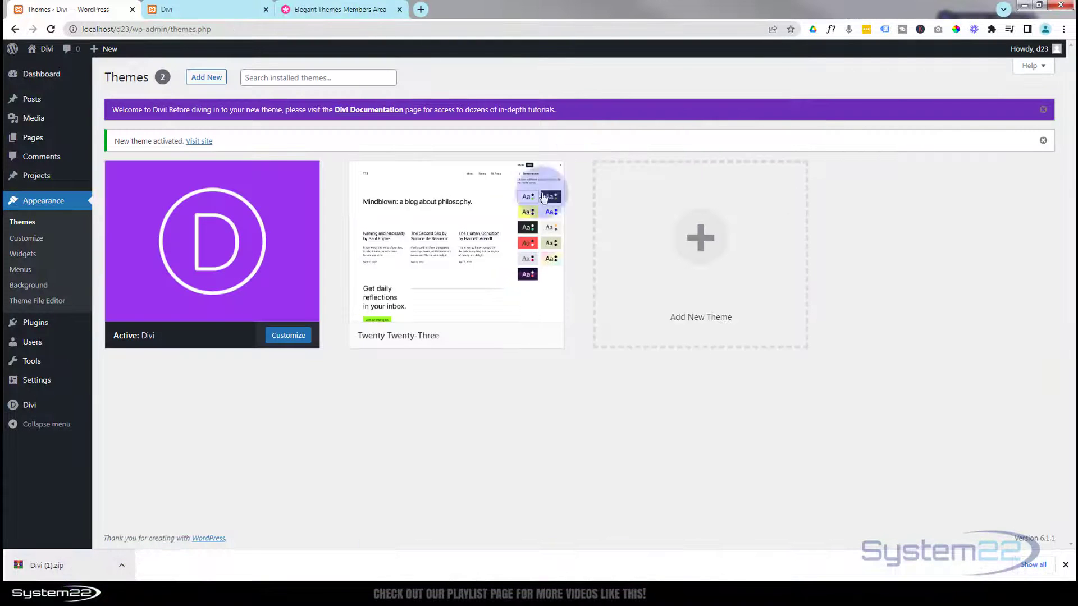
# - Open the Updates settings in the Divi theme options and fill in the account username
pyautogui.moveTo(289, 272)
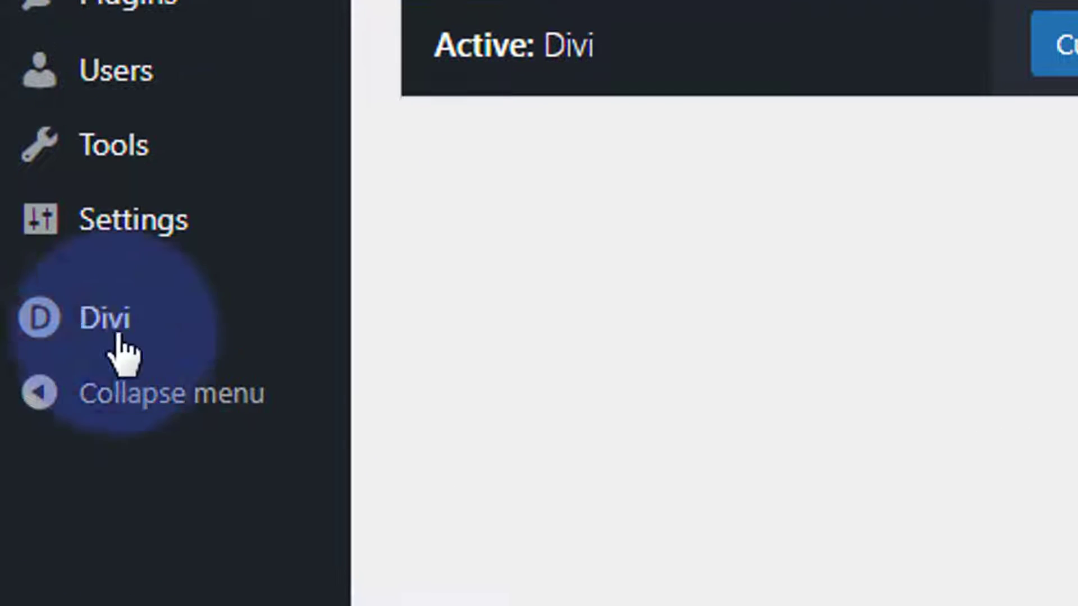
pyautogui.moveTo(35, 342)
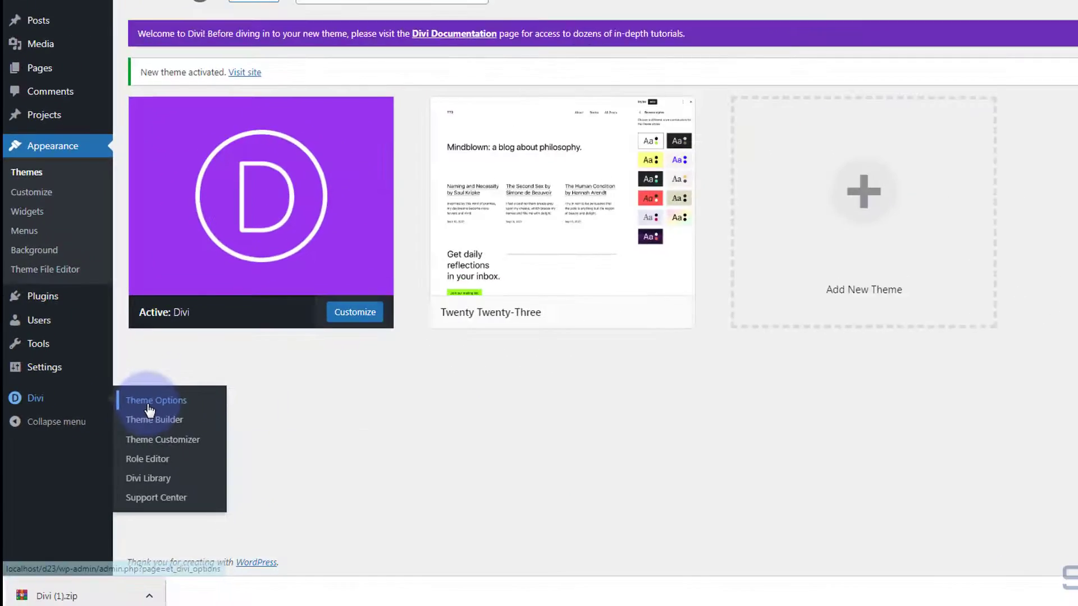
pyautogui.click(463, 345)
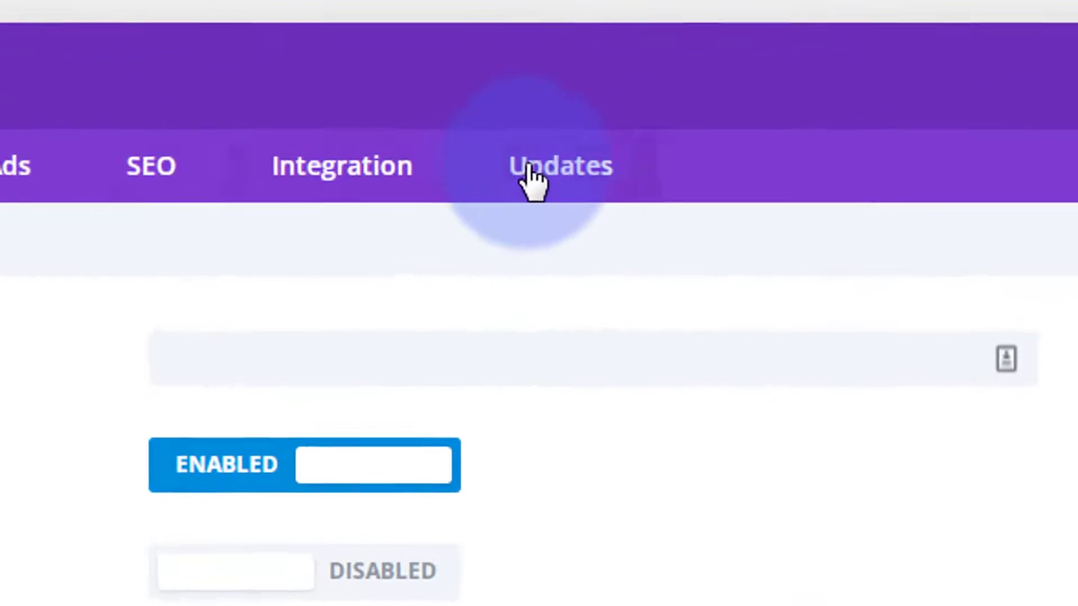
pyautogui.click(531, 180)
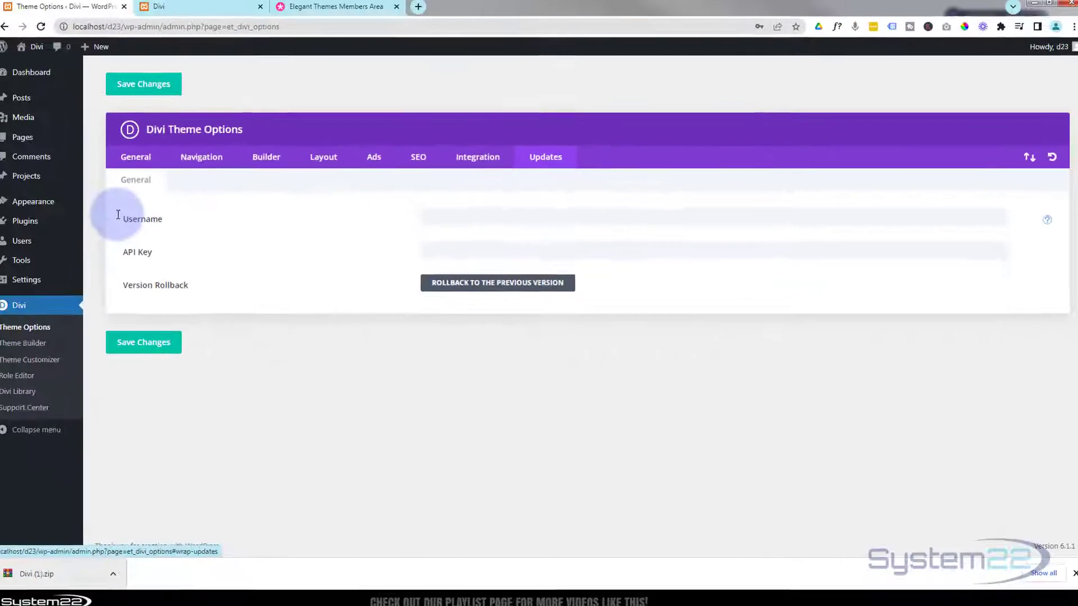
pyautogui.click(429, 218)
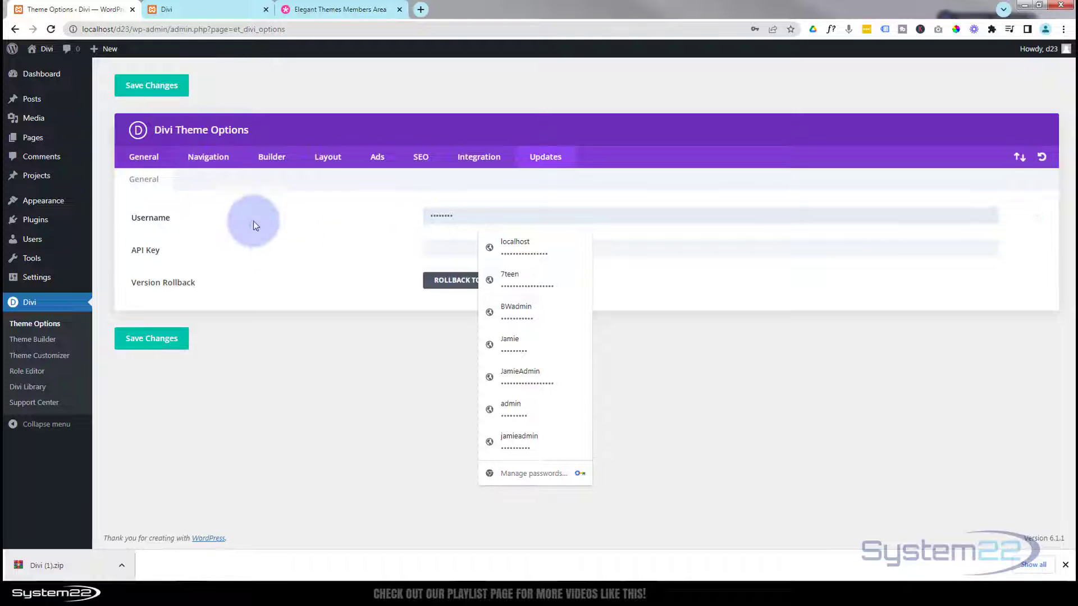
pyautogui.click(440, 248)
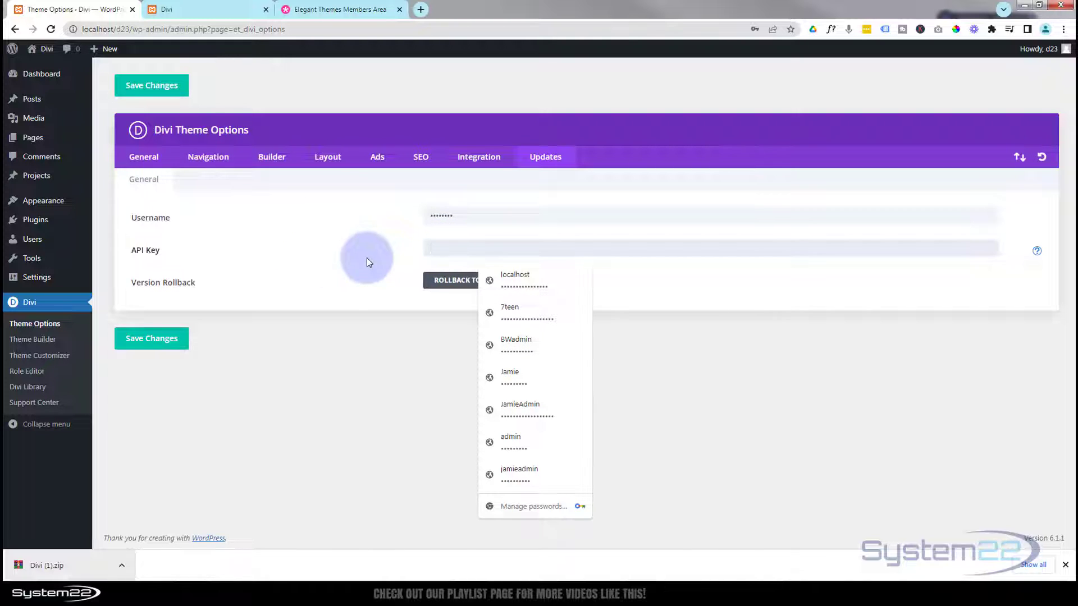
# - Copy the account's API key from the Username & API Key page of the Elegant Themes members area
pyautogui.click(329, 10)
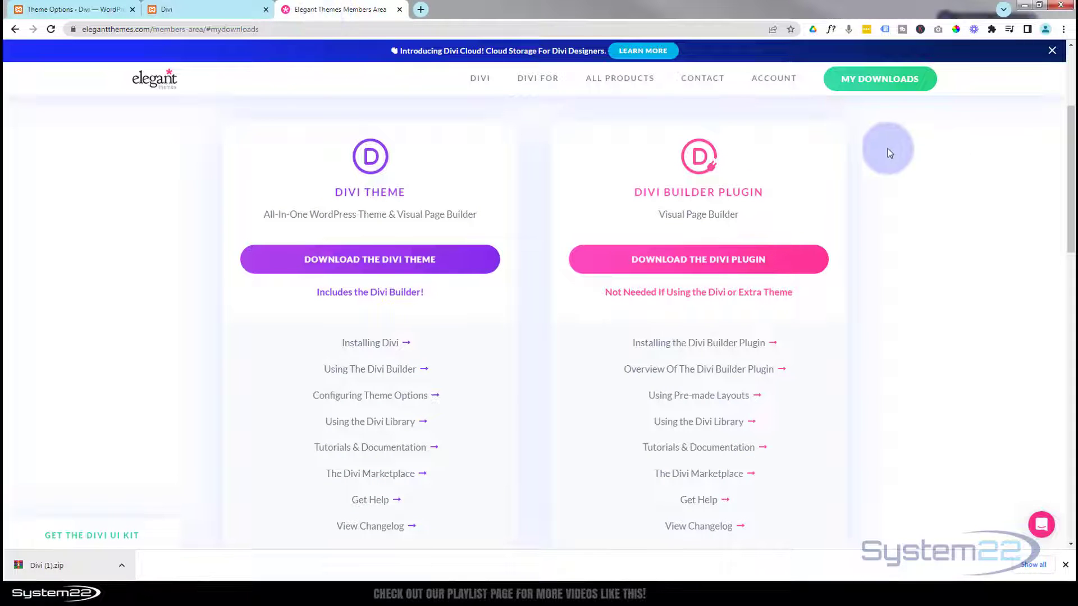
pyautogui.scroll(4, 937, 159)
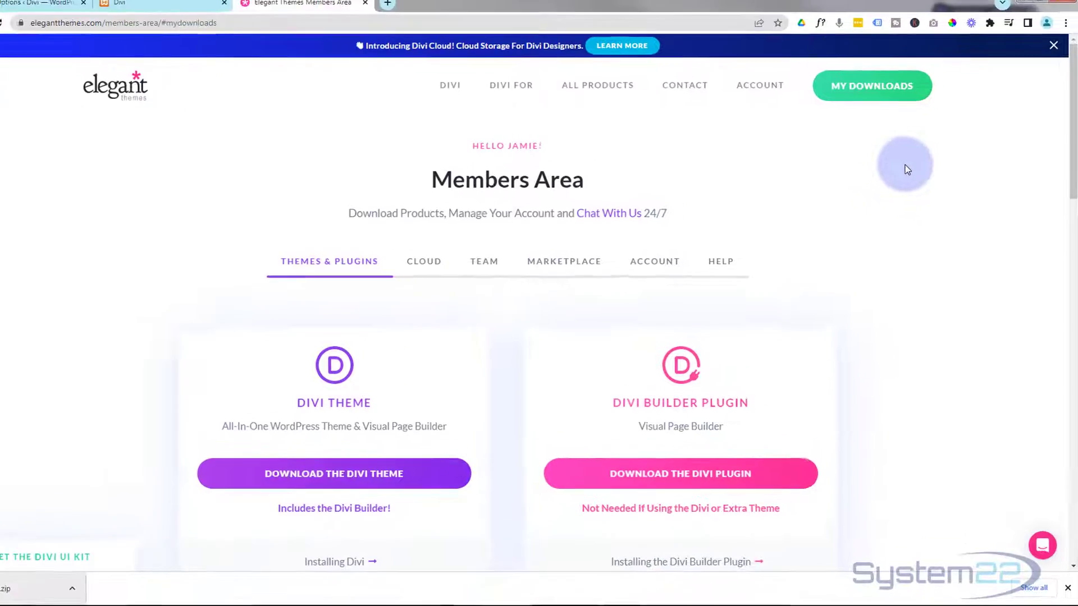
pyautogui.moveTo(772, 90)
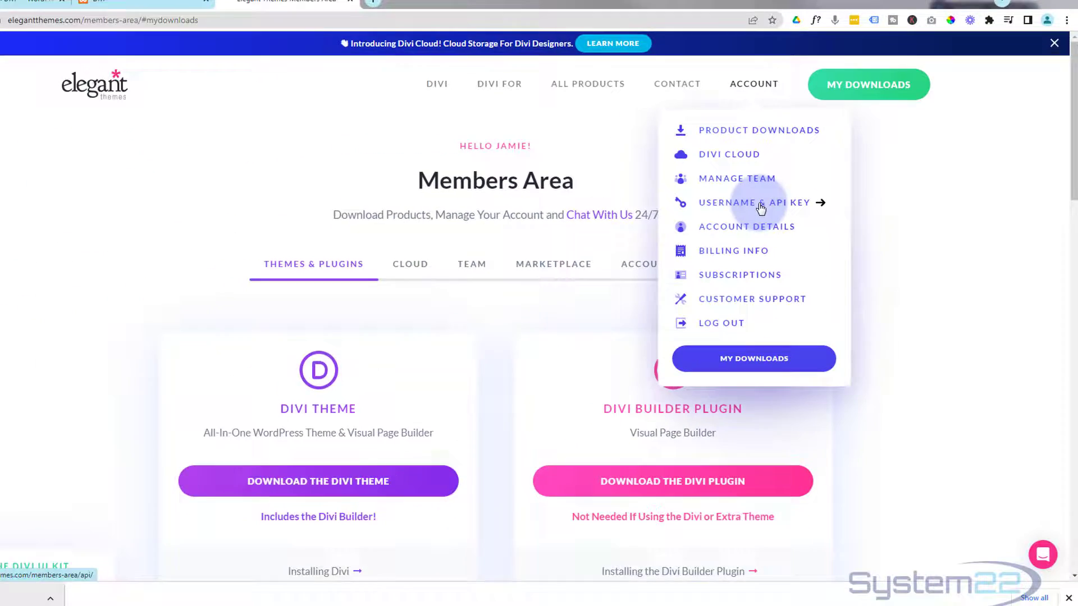
pyautogui.click(536, 256)
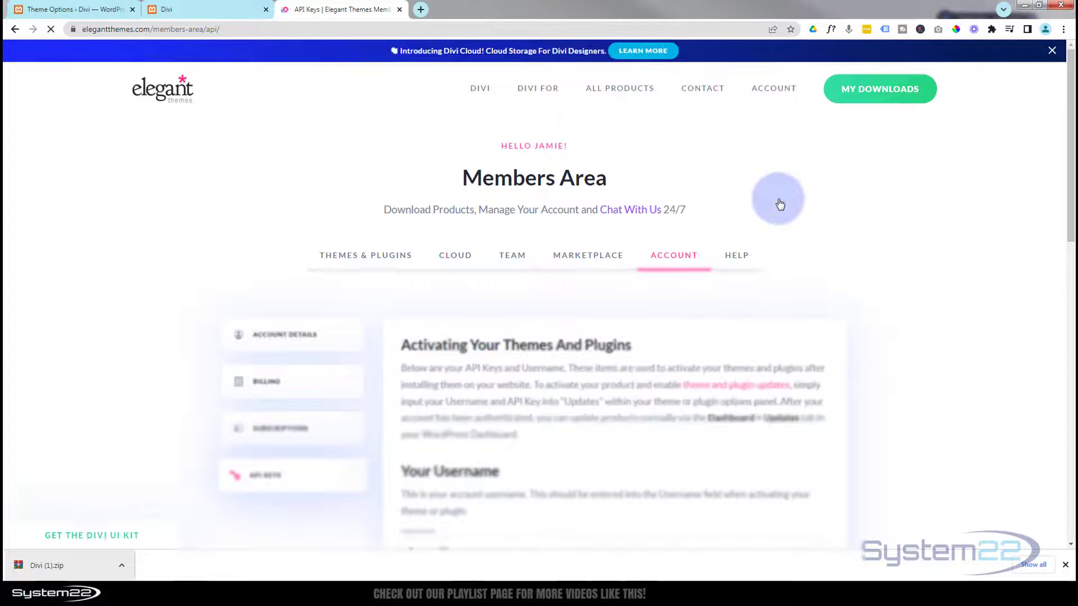
pyautogui.scroll(-5, 779, 204)
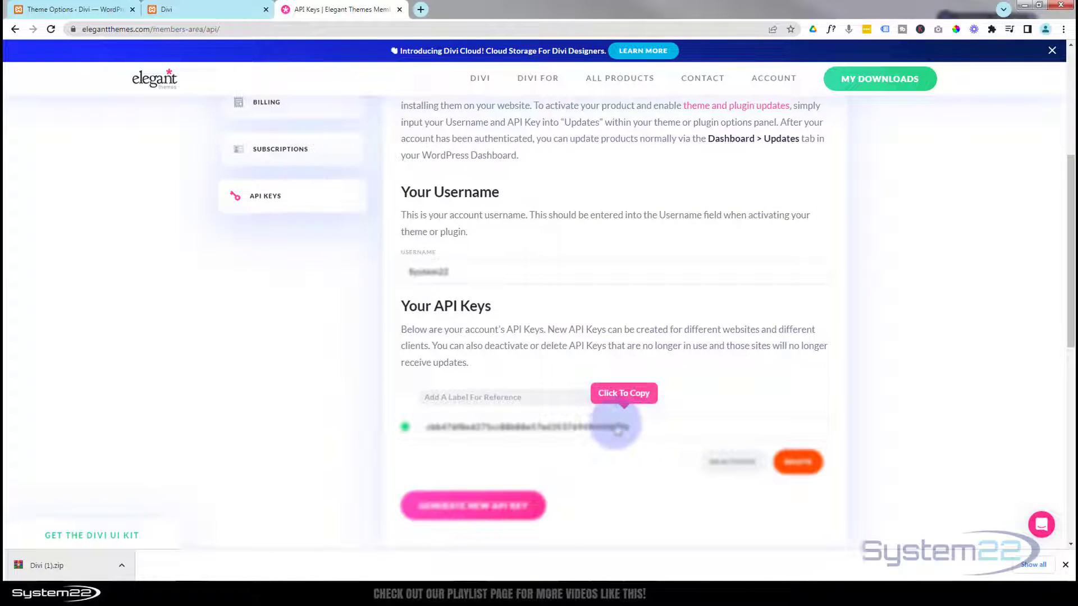
pyautogui.click(555, 428)
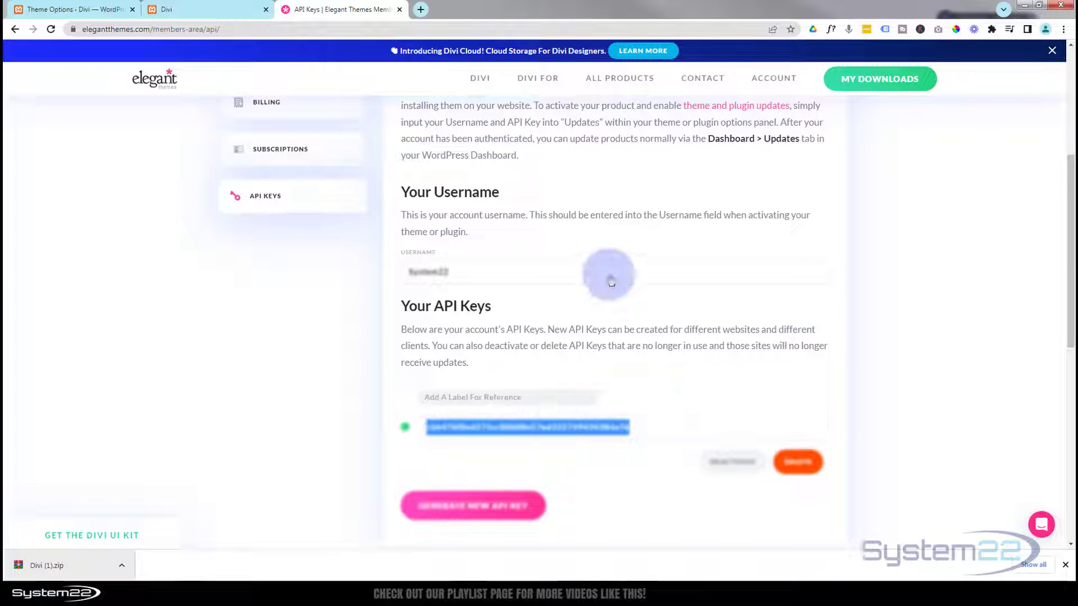
# - Paste the copied API key into the API Key field of the Divi theme's update settings and save the changes
pyautogui.click(85, 14)
pyautogui.click(443, 261)
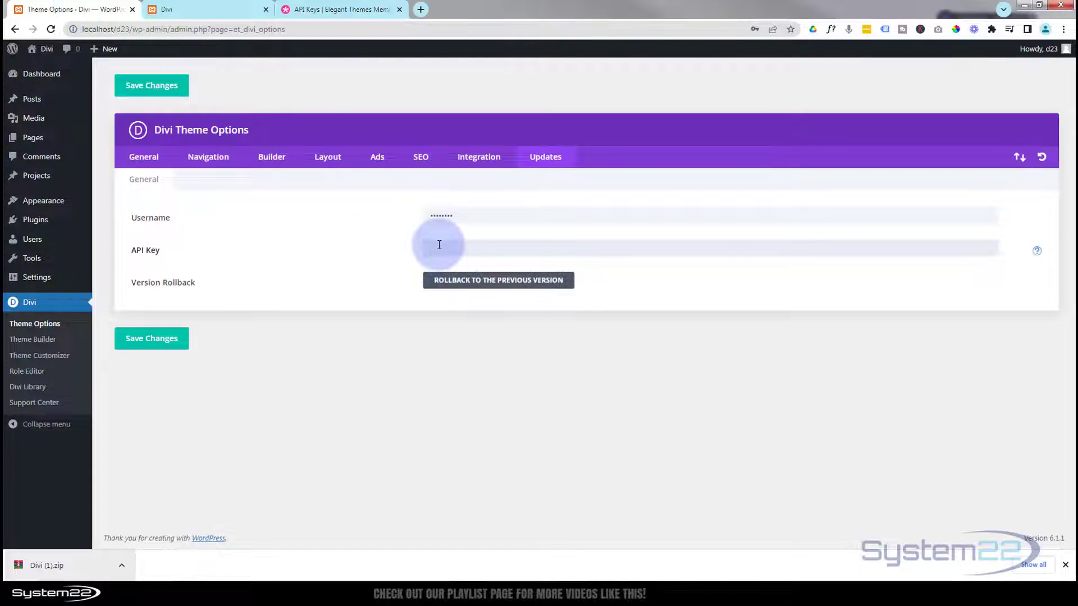
pyautogui.click(435, 247)
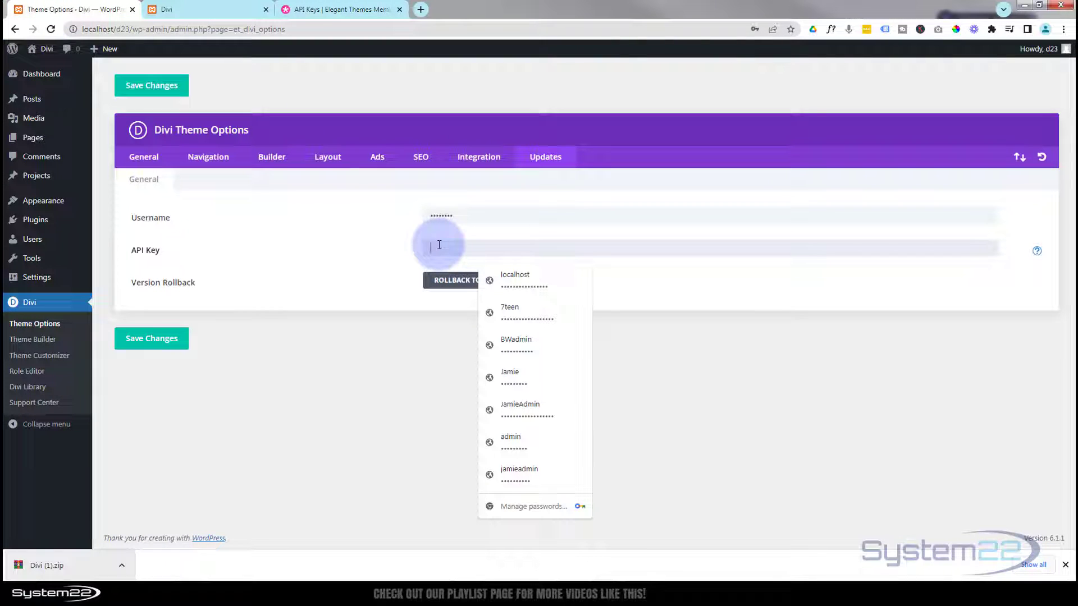
pyautogui.hotkey('ctrl', 'v')
pyautogui.click(358, 249)
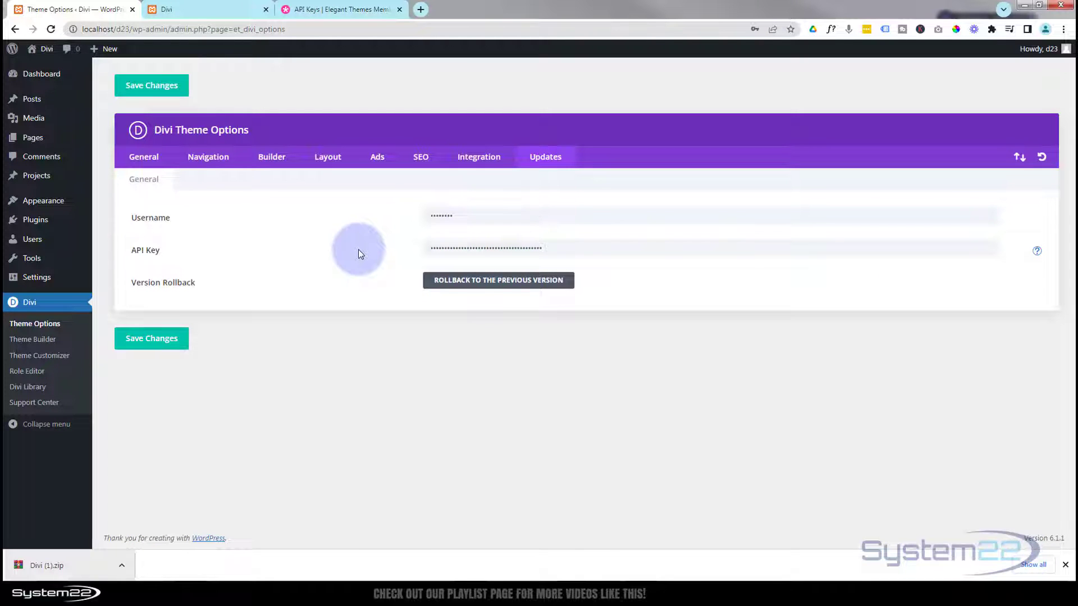
pyautogui.click(158, 346)
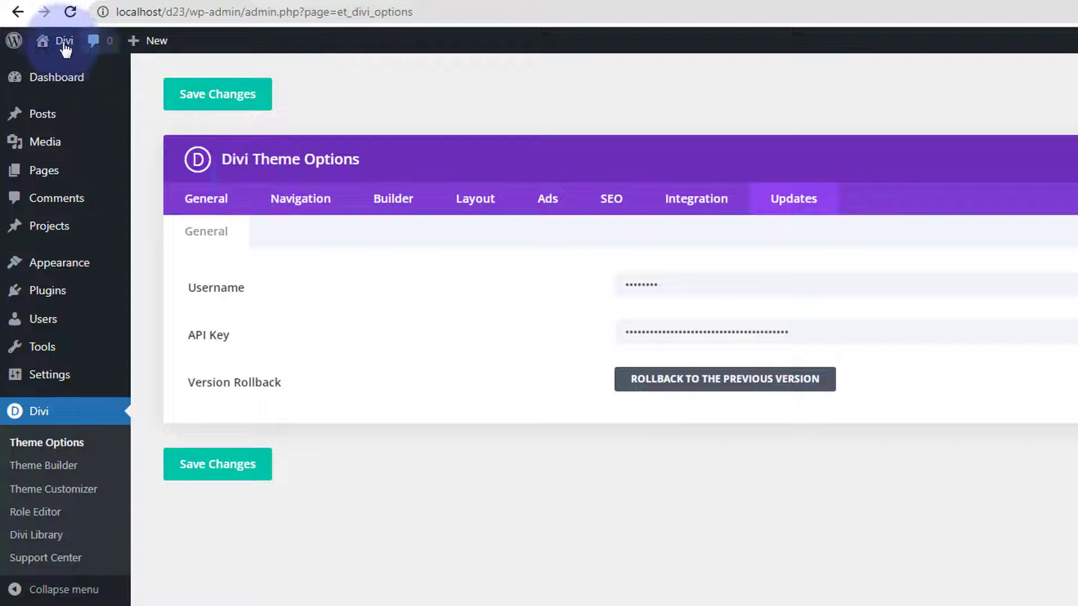
# - Open the live site in a separate browser tab to view its front page with the Divi theme
pyautogui.moveTo(53, 42)
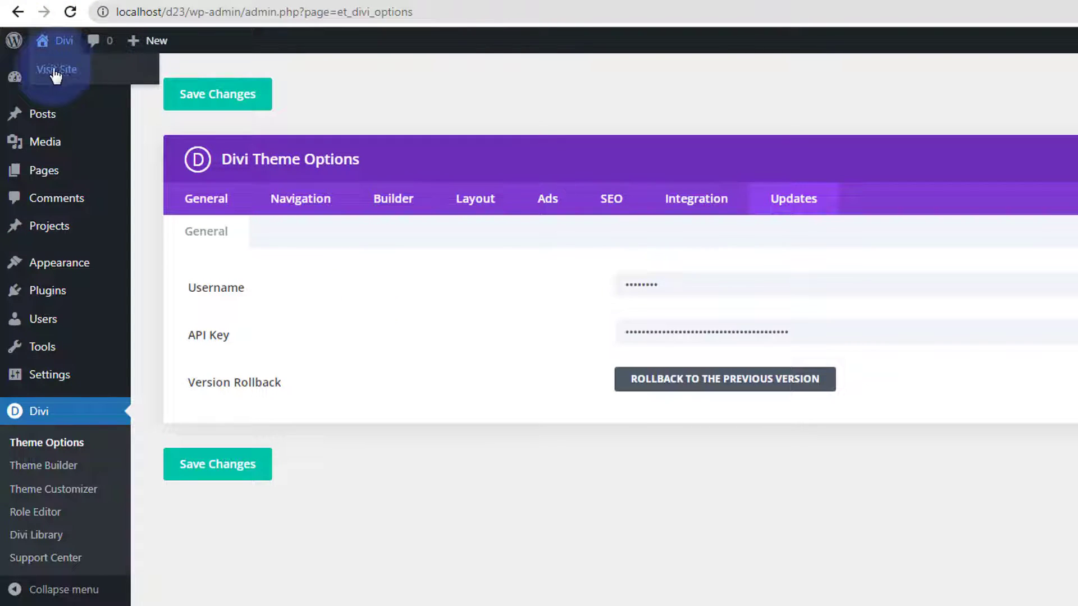
pyautogui.click(58, 70)
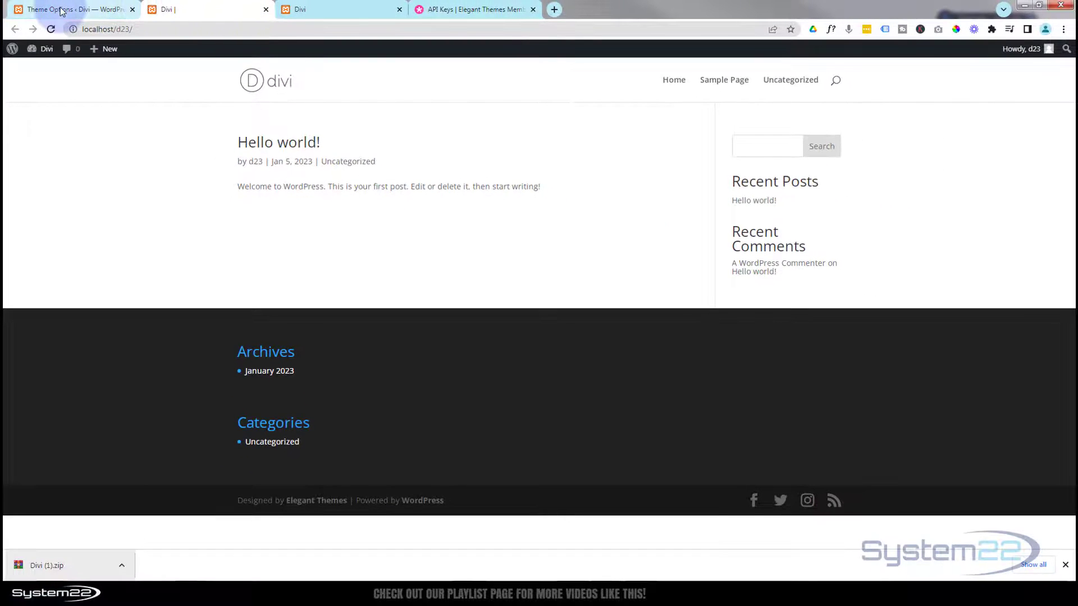
pyautogui.click(62, 10)
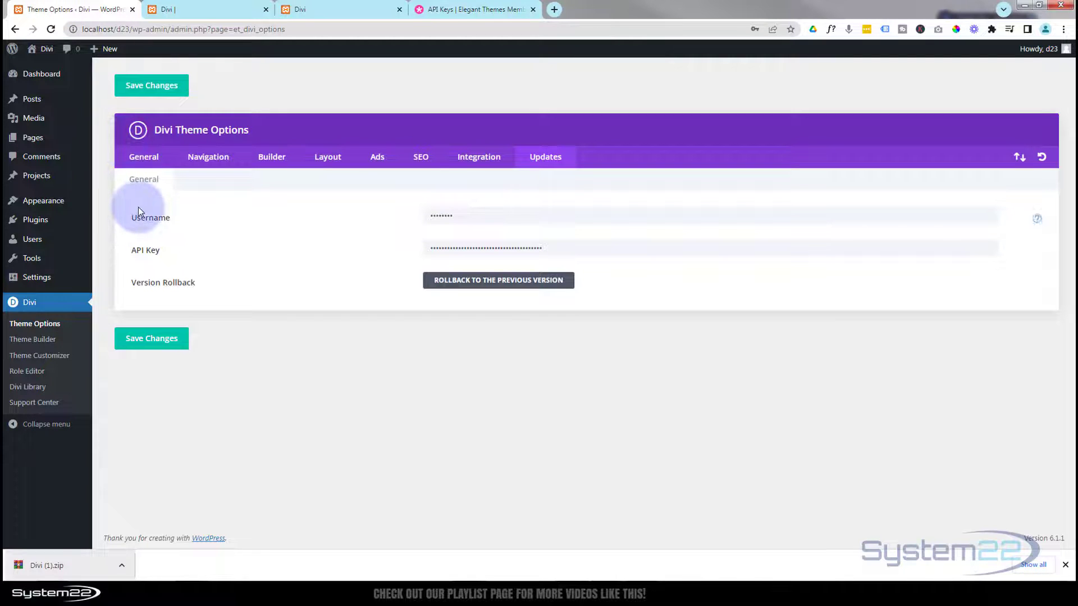
pyautogui.click(203, 13)
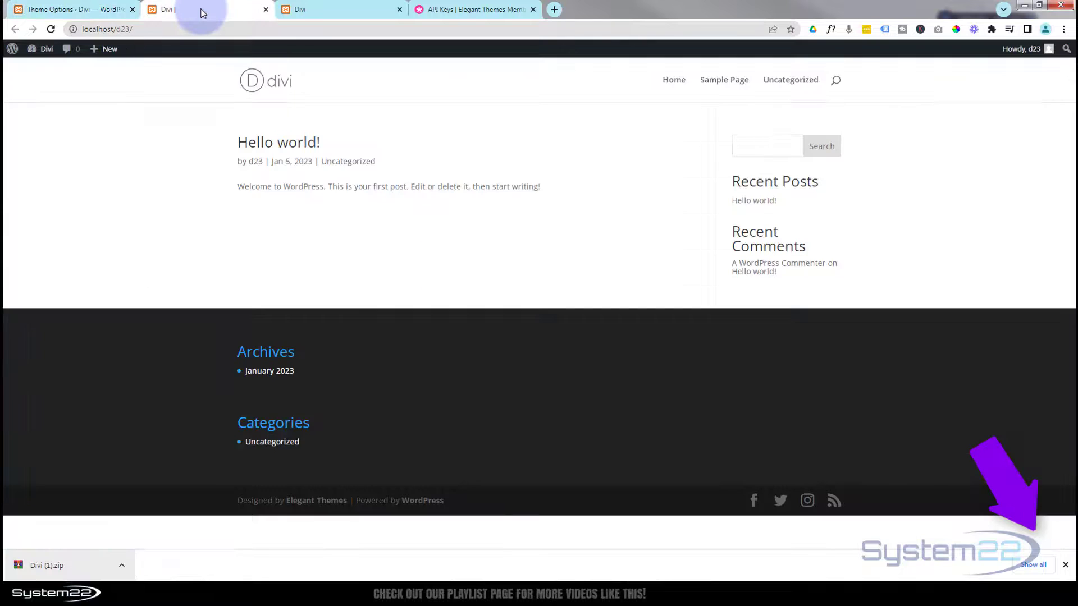